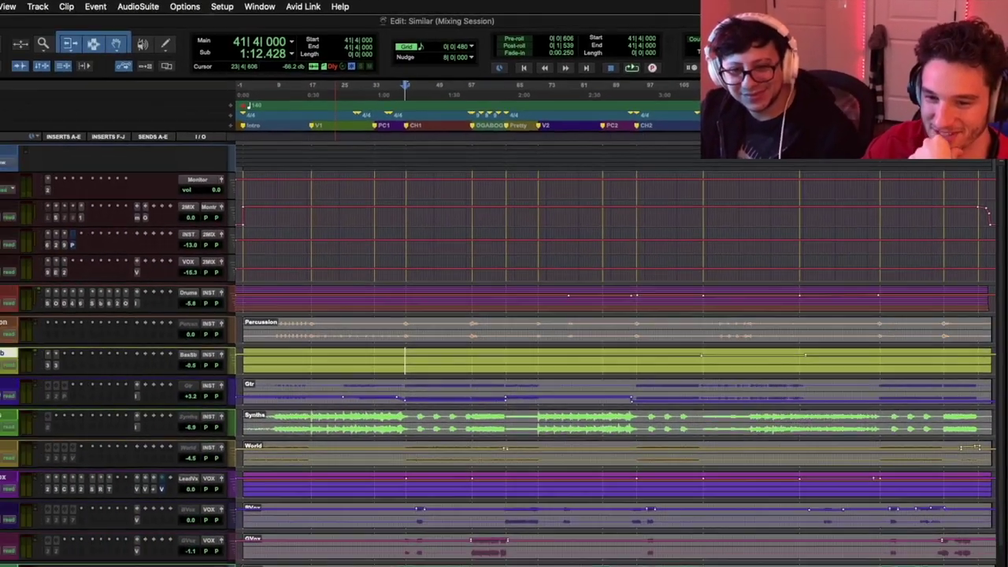
- Expand the Drums folder and scroll down to its Kicks, Snares, Toms, Cymbals and Drum Room tracks
left_click(71, 264)
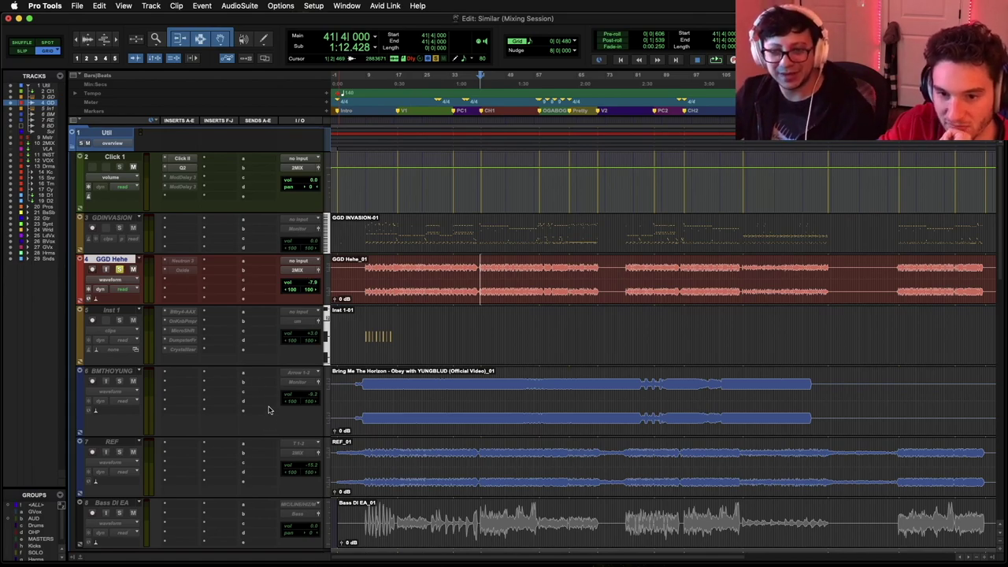
scroll(268, 409, "down", 2)
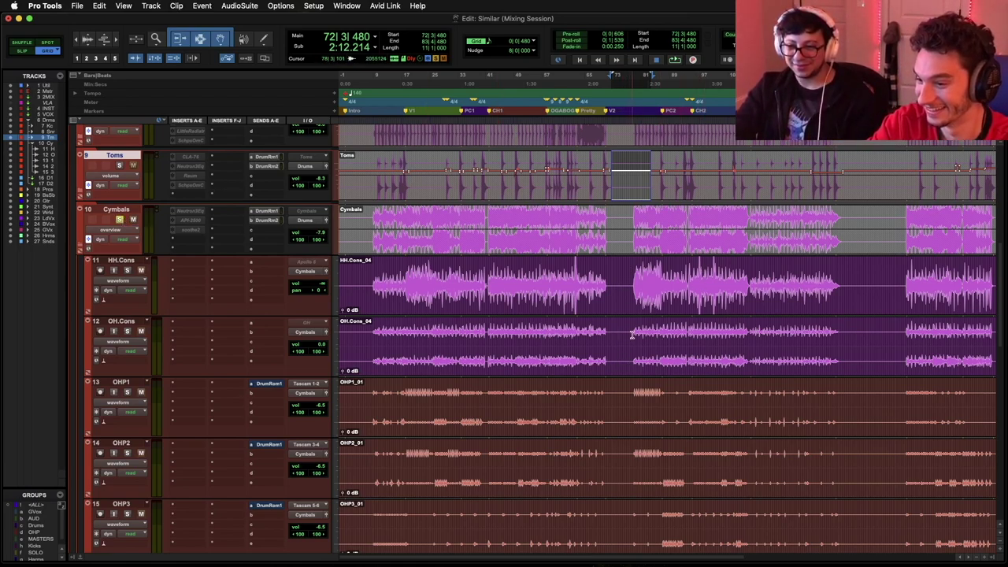
- Set the play position to bar 78 in the OH.Cons track
left_click(632, 334)
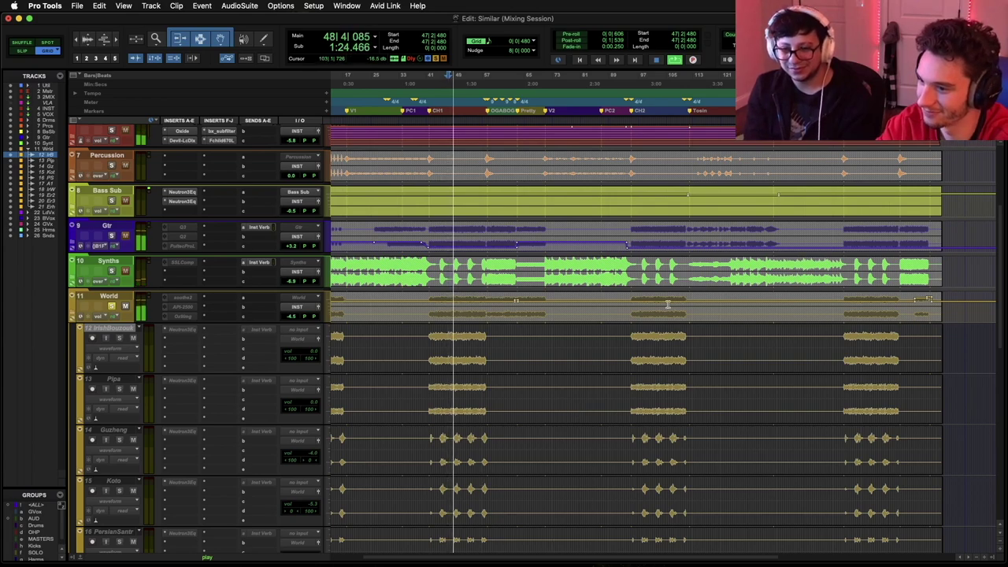
- Browse the World sub-tracks and place the edit point in the AsianWorld track
scroll(804, 498, "down", 3)
scroll(538, 370, "down", 2)
left_click(521, 381)
scroll(488, 465, "down", 5)
scroll(465, 452, "up", 5)
scroll(422, 441, "up", 3)
scroll(423, 442, "up", 5)
- Stop playback and scroll through the Bouzouki, Pipa, Guzheng, Koto and Santur tracks
key("space")
scroll(882, 331, "down", 5)
scroll(891, 313, "down", 5)
scroll(903, 291, "down", 4)
scroll(437, 334, "up", 2)
scroll(437, 334, "up", 2)
scroll(444, 344, "up", 3)
scroll(483, 292, "up", 2)
- Collapse the World folder to hide its sub-tracks
left_click(73, 298)
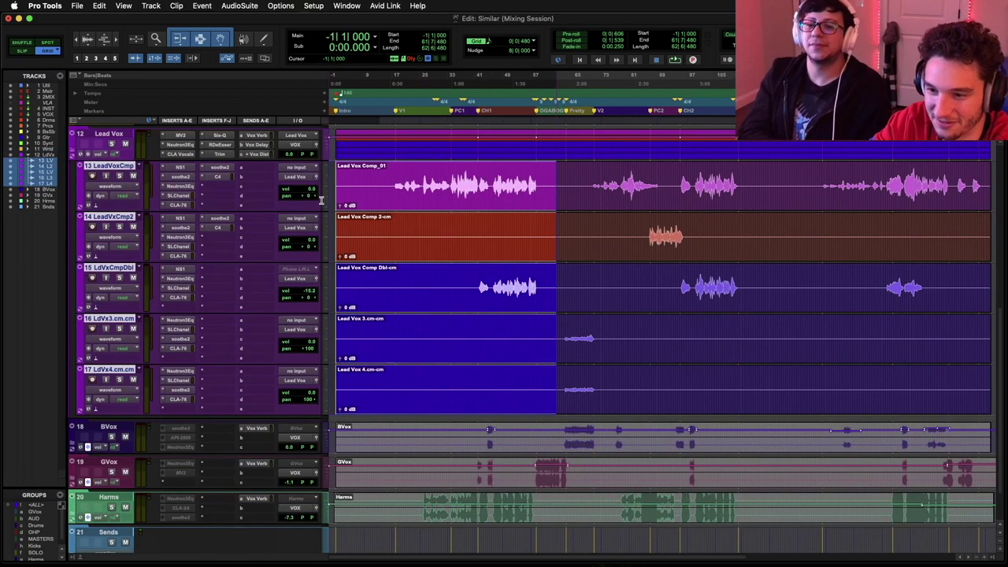